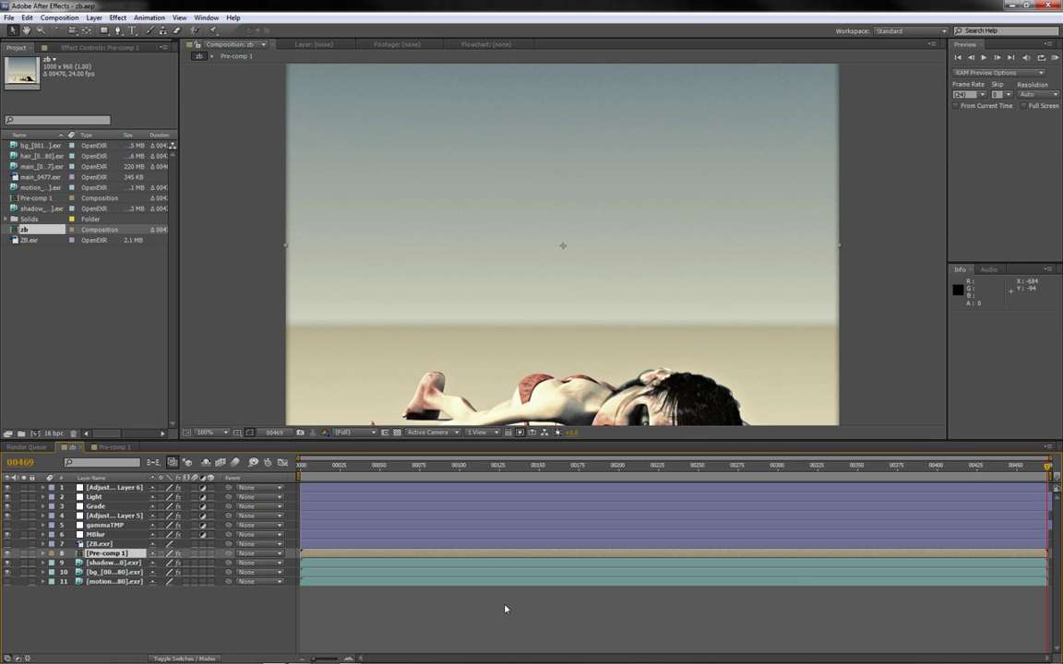
# - Inspect the contents of Pre-comp 1, then return to the zb composition
pyautogui.moveTo(506, 609); pyautogui.dragTo(466, 467)
pyautogui.moveTo(118, 611); pyautogui.dragTo(163, 602)
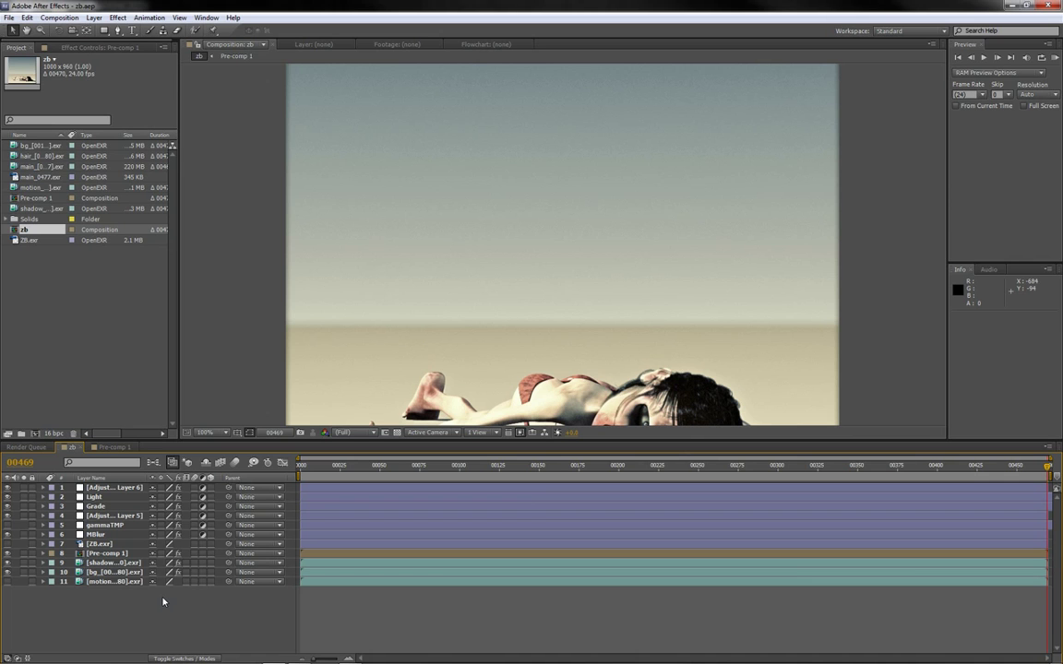
pyautogui.click(129, 554)
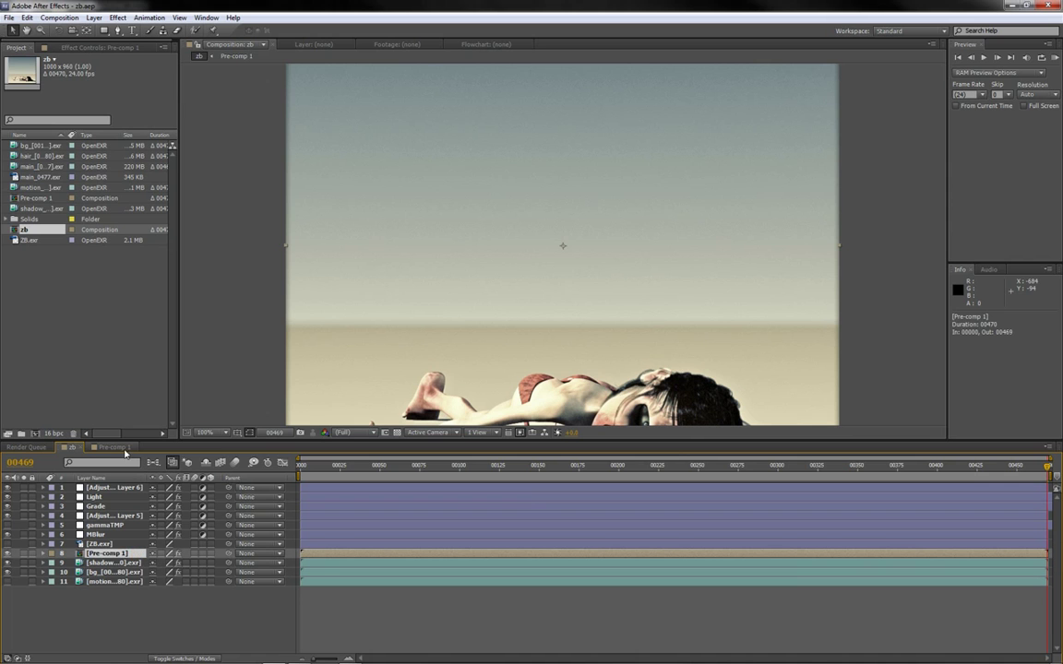
pyautogui.doubleClick(132, 555)
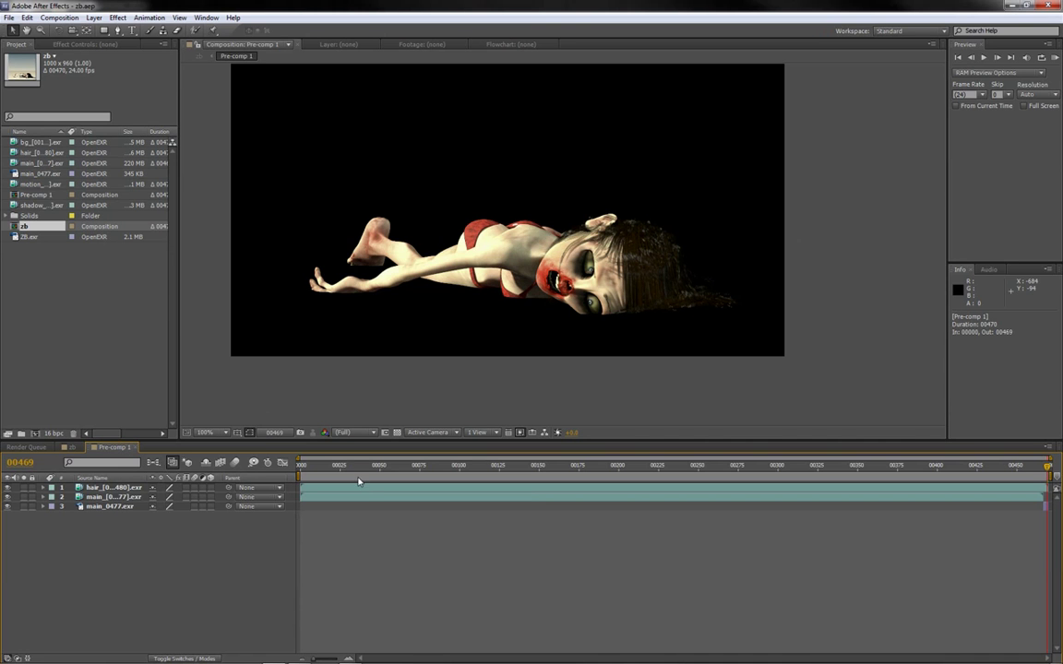
pyautogui.click(72, 449)
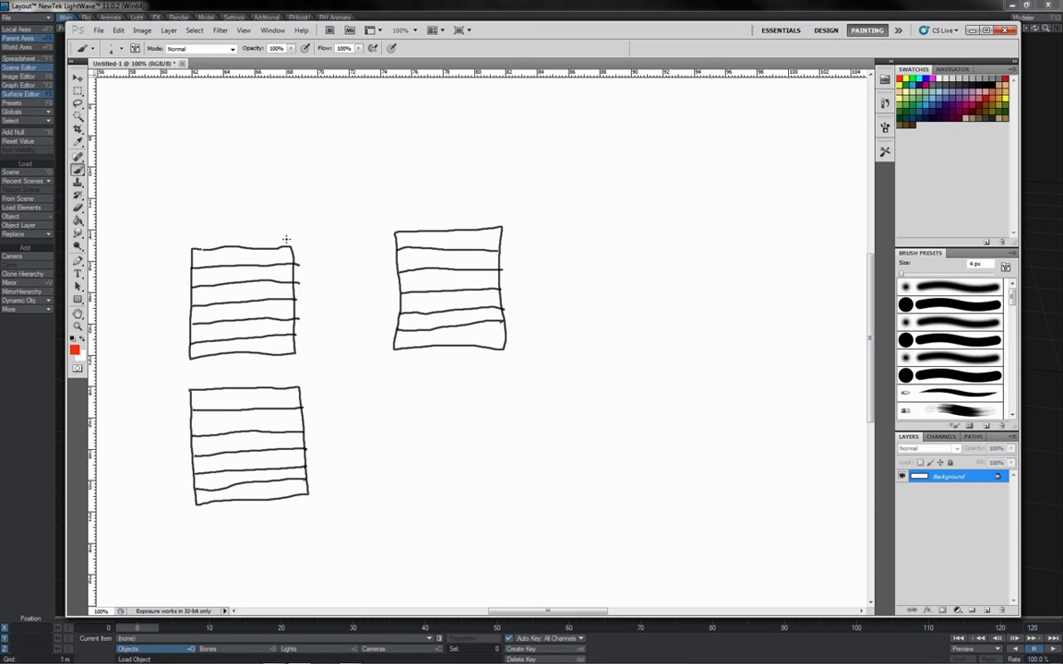
# - Draw red brackets and lines linking both left boxes to the right box, plus an output line
pyautogui.moveTo(280, 240)
pyautogui.mouseDown()
pyautogui.moveTo(297, 241)
pyautogui.moveTo(303, 276)
pyautogui.moveTo(304, 358)
pyautogui.moveTo(288, 358)
pyautogui.mouseUp()
pyautogui.moveTo(305, 301)
pyautogui.mouseDown()
pyautogui.moveTo(360, 295)
pyautogui.moveTo(360, 273)
pyautogui.moveTo(397, 244)
pyautogui.mouseUp()
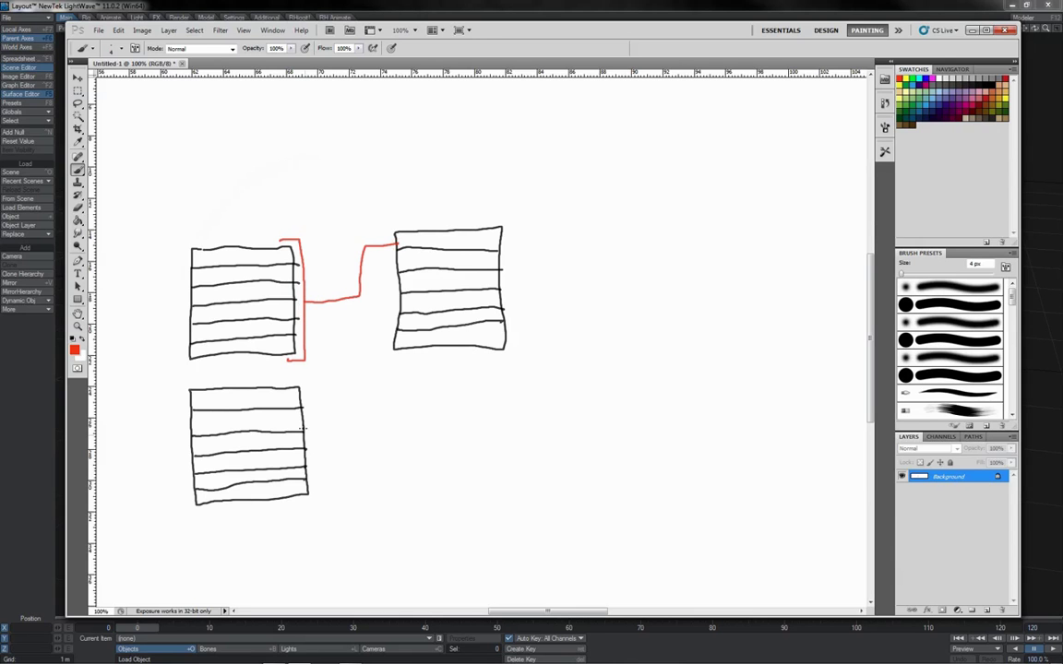
pyautogui.moveTo(290, 379); pyautogui.dragTo(309, 503)
pyautogui.moveTo(319, 443)
pyautogui.mouseDown()
pyautogui.moveTo(346, 441)
pyautogui.moveTo(352, 325)
pyautogui.moveTo(399, 320)
pyautogui.mouseUp()
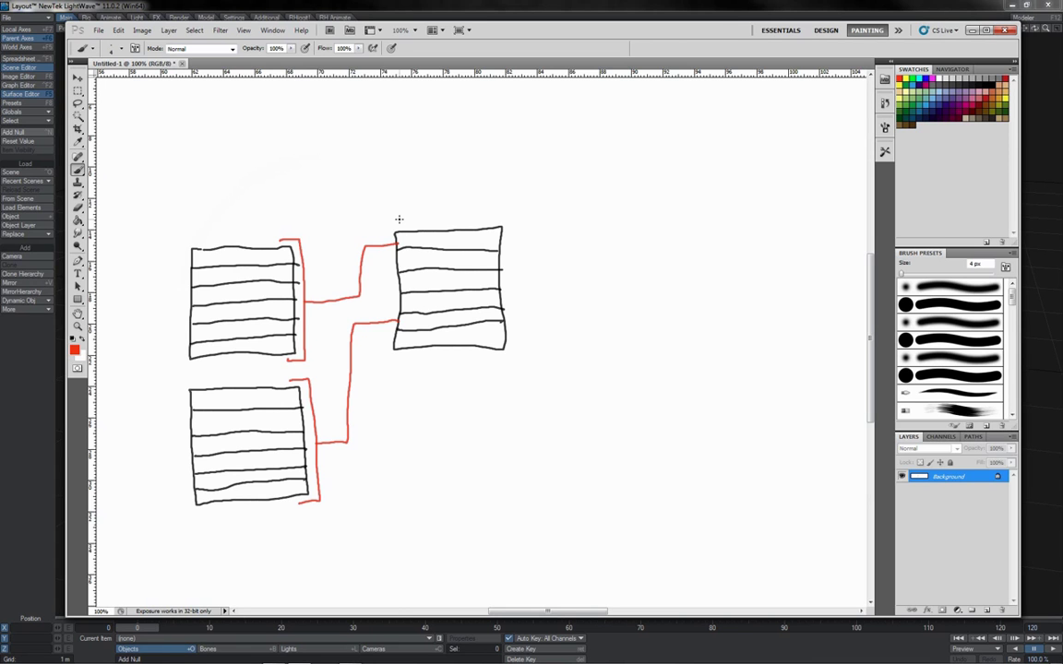
pyautogui.moveTo(492, 224)
pyautogui.mouseDown()
pyautogui.moveTo(512, 219)
pyautogui.moveTo(516, 311)
pyautogui.moveTo(497, 366)
pyautogui.mouseUp()
pyautogui.moveTo(520, 285); pyautogui.dragTo(674, 280)
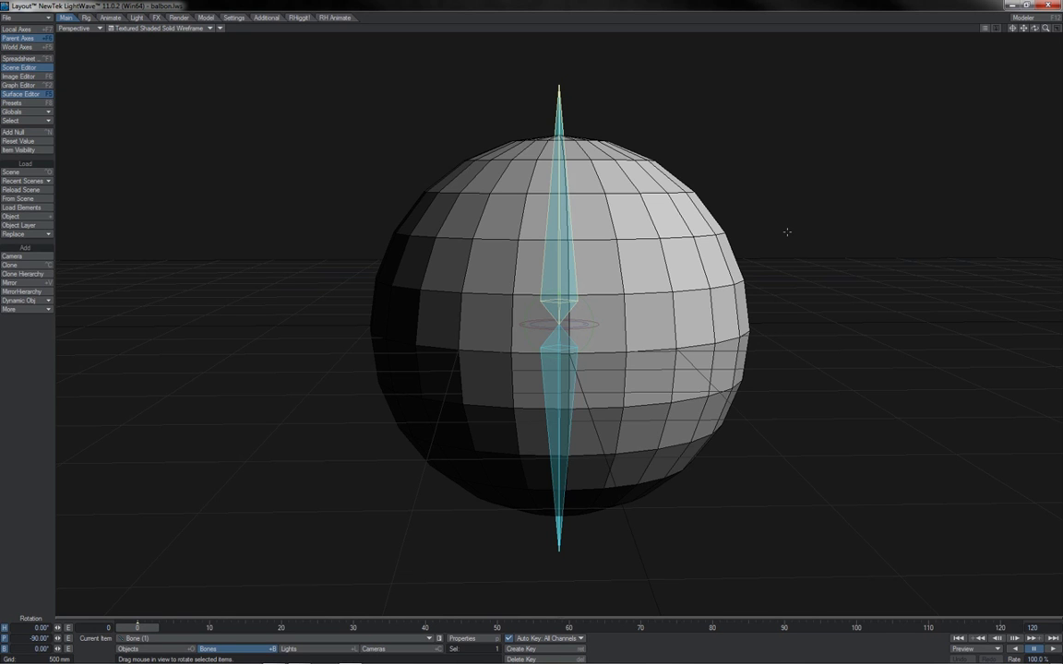
# - Try a bone rotation, undo it, and open the Bones for ball properties panel
pyautogui.moveTo(787, 232); pyautogui.dragTo(636, 210)
pyautogui.hotkey('ctrl', 'z')
pyautogui.press('p')
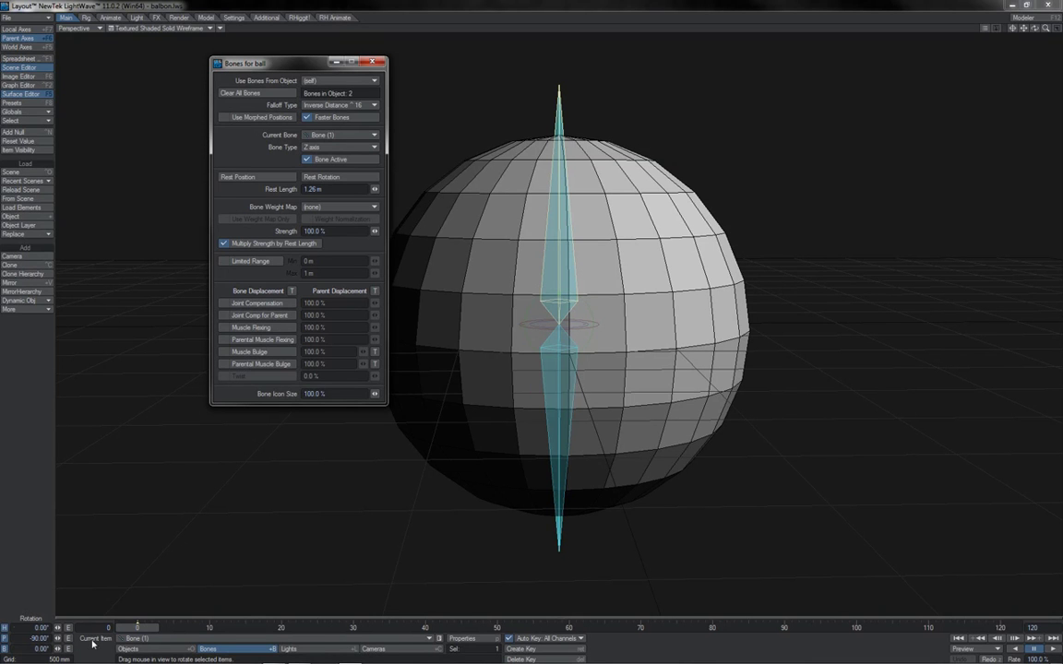
# - Rotate the bone again so the sphere bends, then bring the BONE sketch forward
pyautogui.moveTo(378, 564); pyautogui.dragTo(412, 564)
pyautogui.press('t')
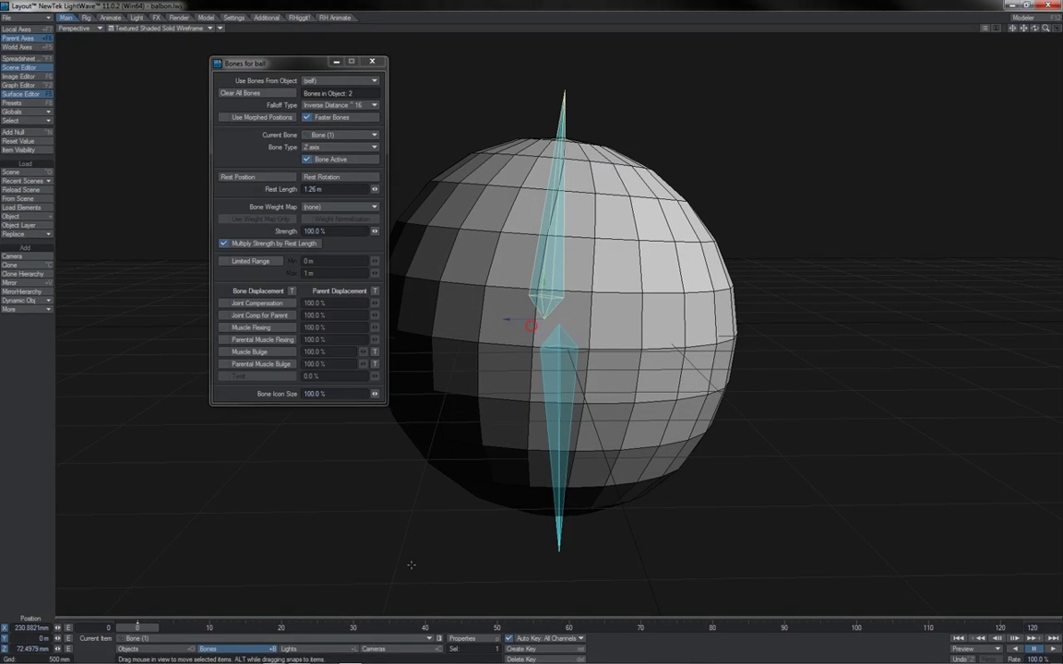
pyautogui.hotkey('ctrl', 'z')
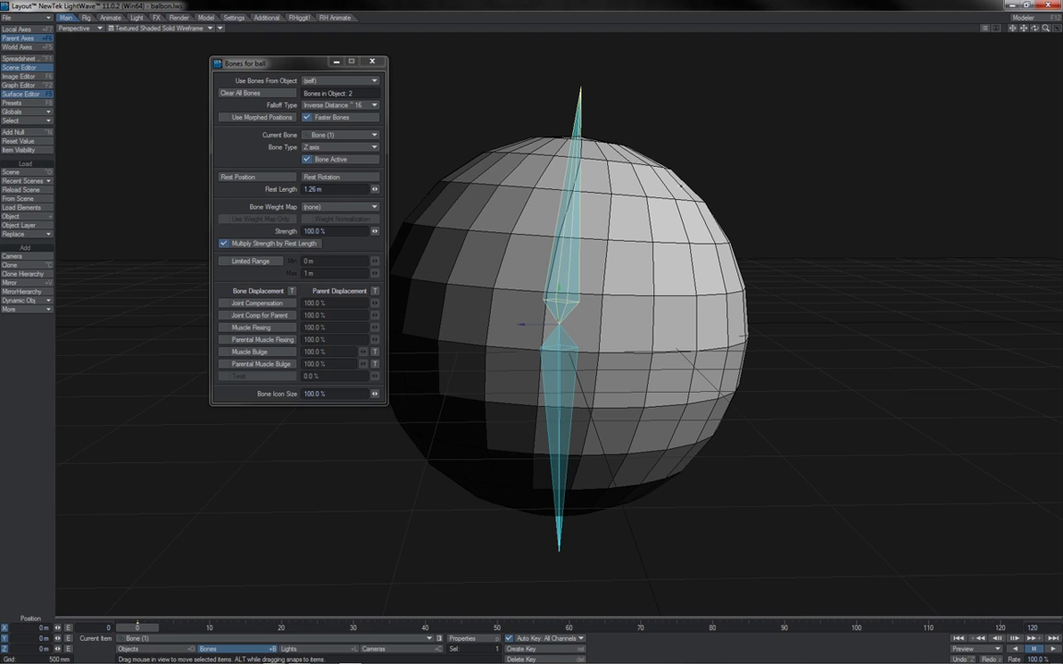
pyautogui.press('y')
pyautogui.moveTo(611, 176); pyautogui.dragTo(660, 190)
pyautogui.hotkey('alt', 'Tab')
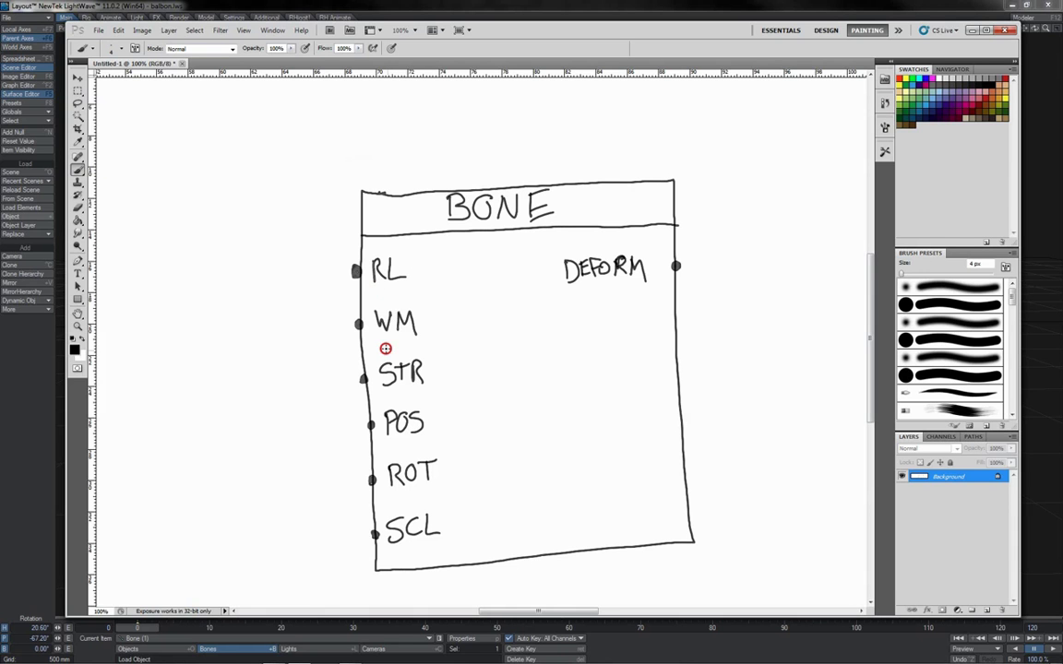
# - Underline the WM, STR, POS, ROT and SCL inputs on the BONE node
pyautogui.moveTo(385, 348); pyautogui.dragTo(416, 334)
pyautogui.moveTo(409, 387); pyautogui.dragTo(424, 376)
pyautogui.moveTo(411, 440); pyautogui.dragTo(423, 430)
pyautogui.moveTo(416, 487); pyautogui.dragTo(426, 477)
pyautogui.moveTo(418, 546); pyautogui.dragTo(432, 536)
# - Draw a 100% value box feeding STR and wire DEFORM to the MESH box
pyautogui.moveTo(189, 368)
pyautogui.mouseDown()
pyautogui.moveTo(192, 415)
pyautogui.moveTo(273, 357)
pyautogui.moveTo(278, 380)
pyautogui.moveTo(273, 409)
pyautogui.moveTo(196, 418)
pyautogui.mouseUp()
pyautogui.moveTo(213, 378)
pyautogui.mouseDown()
pyautogui.moveTo(214, 403)
pyautogui.moveTo(225, 382)
pyautogui.moveTo(251, 404)
pyautogui.moveTo(251, 386)
pyautogui.moveTo(262, 395)
pyautogui.moveTo(365, 378)
pyautogui.mouseUp()
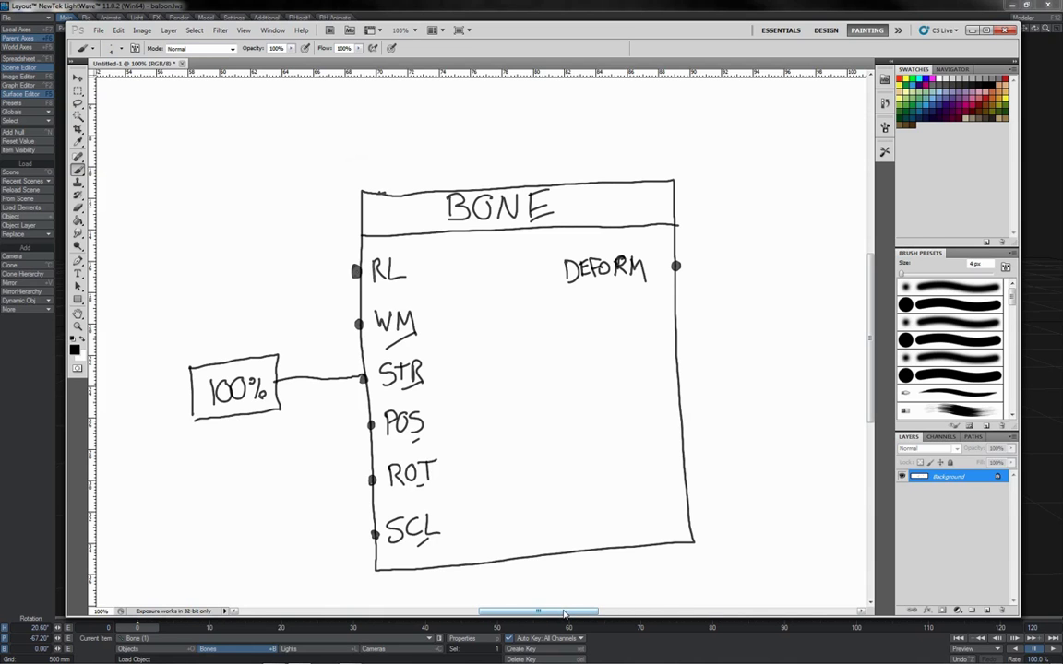
pyautogui.moveTo(564, 612); pyautogui.dragTo(637, 611)
pyautogui.moveTo(216, 265); pyautogui.dragTo(496, 279)
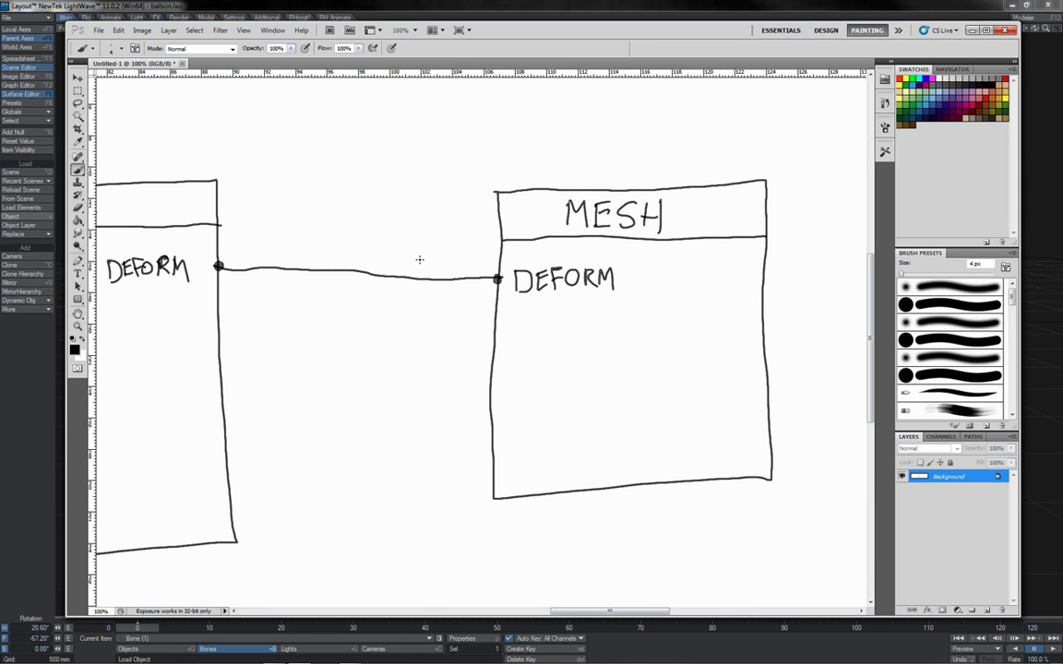
pyautogui.moveTo(419, 260)
pyautogui.mouseDown()
pyautogui.moveTo(447, 275)
pyautogui.moveTo(410, 303)
pyautogui.mouseUp()
pyautogui.moveTo(647, 612)
pyautogui.mouseDown()
pyautogui.moveTo(577, 613)
pyautogui.moveTo(681, 620)
pyautogui.moveTo(576, 627)
pyautogui.mouseUp()
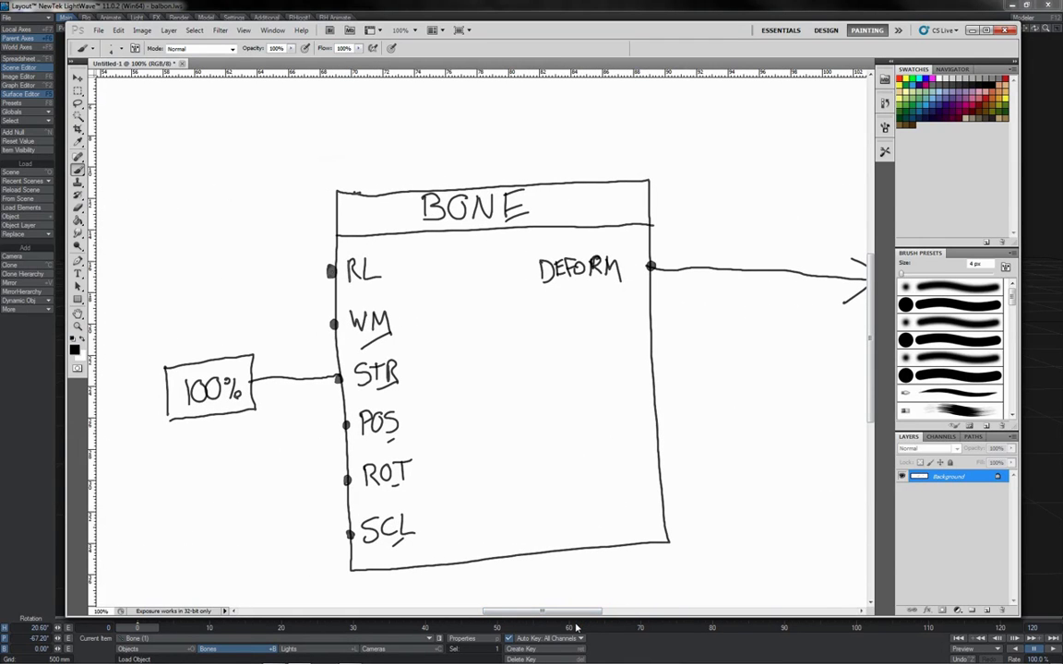
pyautogui.hotkey('alt', 'Tab')
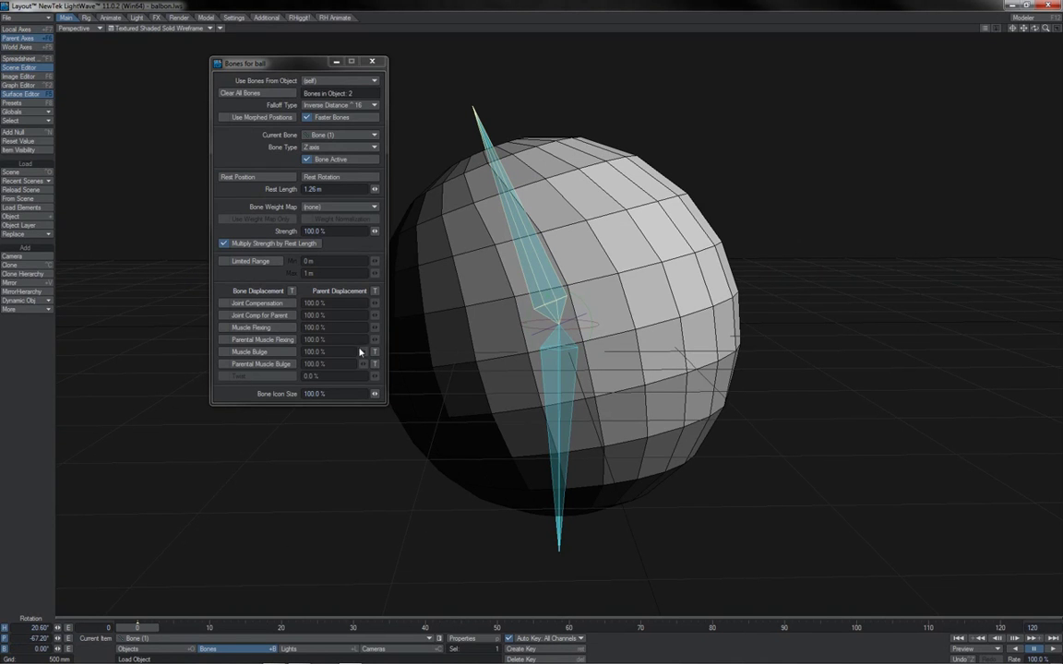
# - From the bone's Strength field, open Motion Options for Bone (1) on its Controllers and Limits tab
pyautogui.click(283, 232)
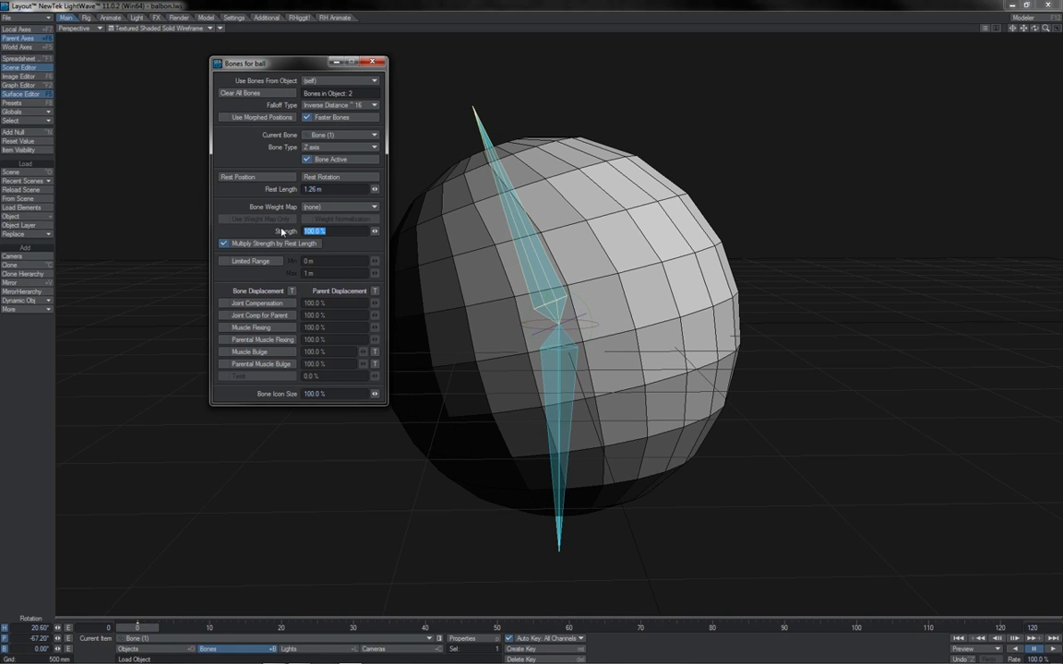
pyautogui.press('m')
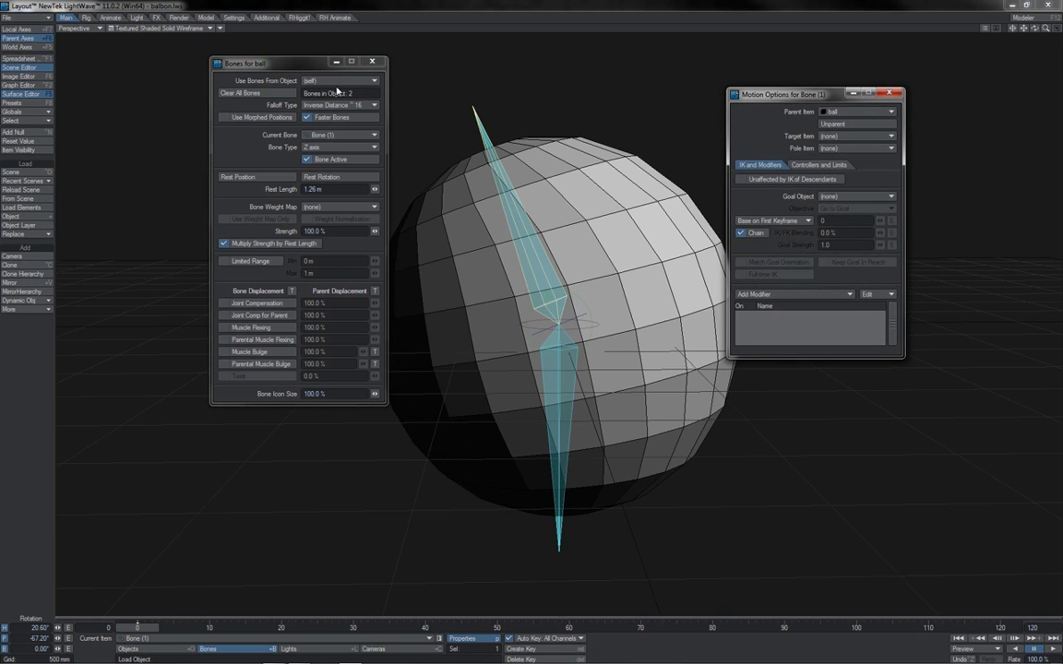
pyautogui.click(822, 166)
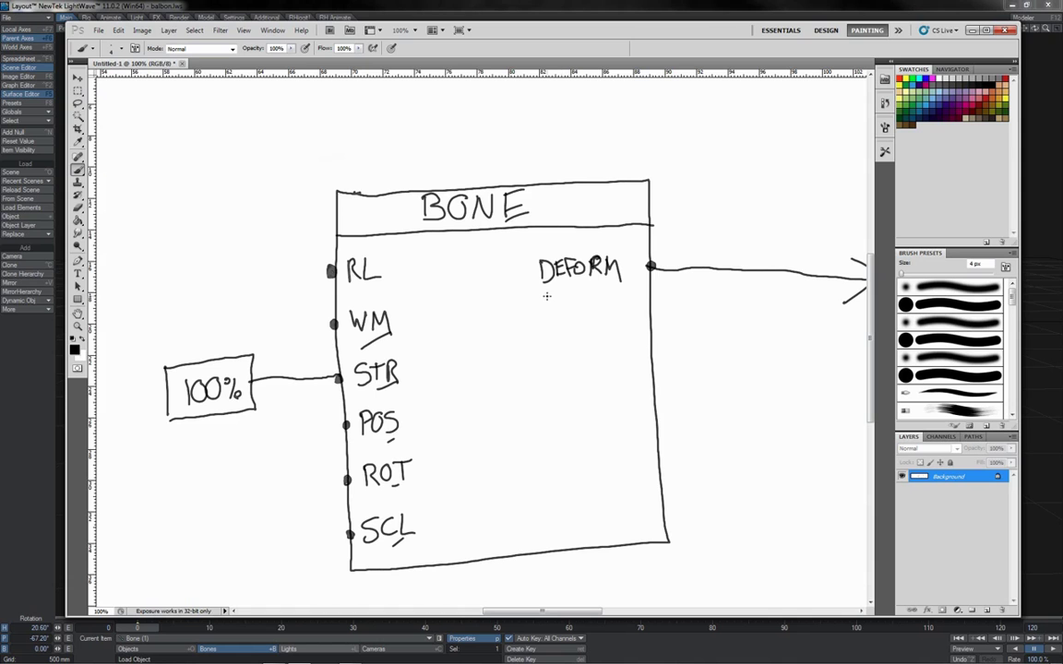
pyautogui.moveTo(546, 292); pyautogui.dragTo(622, 292)
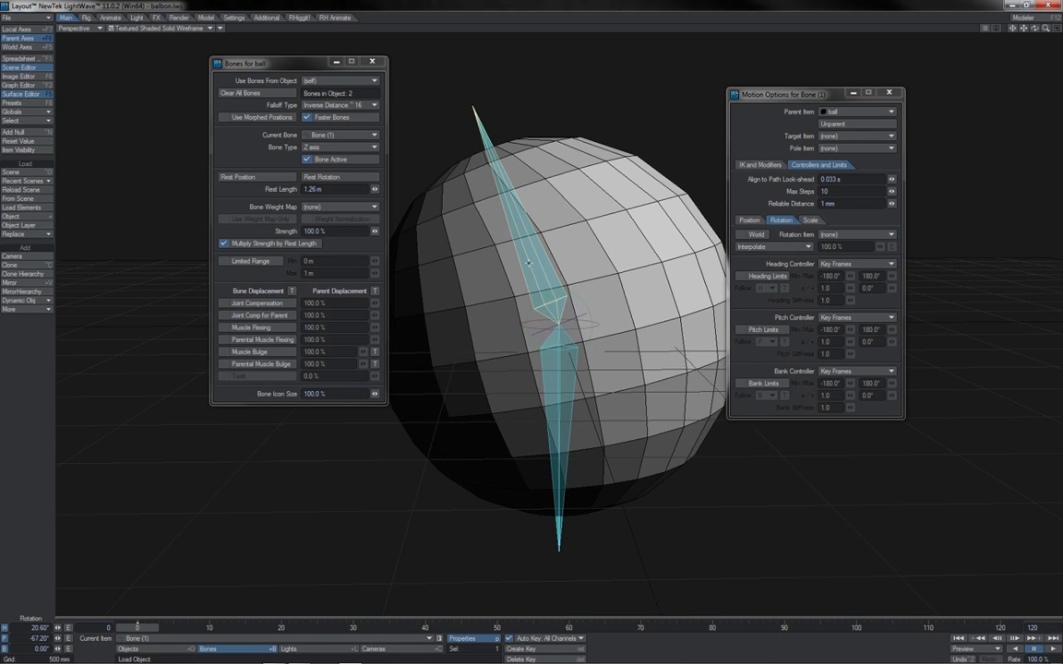
# - Open the Scene Editor, move it to the right, and select the ball object
pyautogui.click(25, 67)
pyautogui.moveTo(24, 96); pyautogui.dragTo(687, 68)
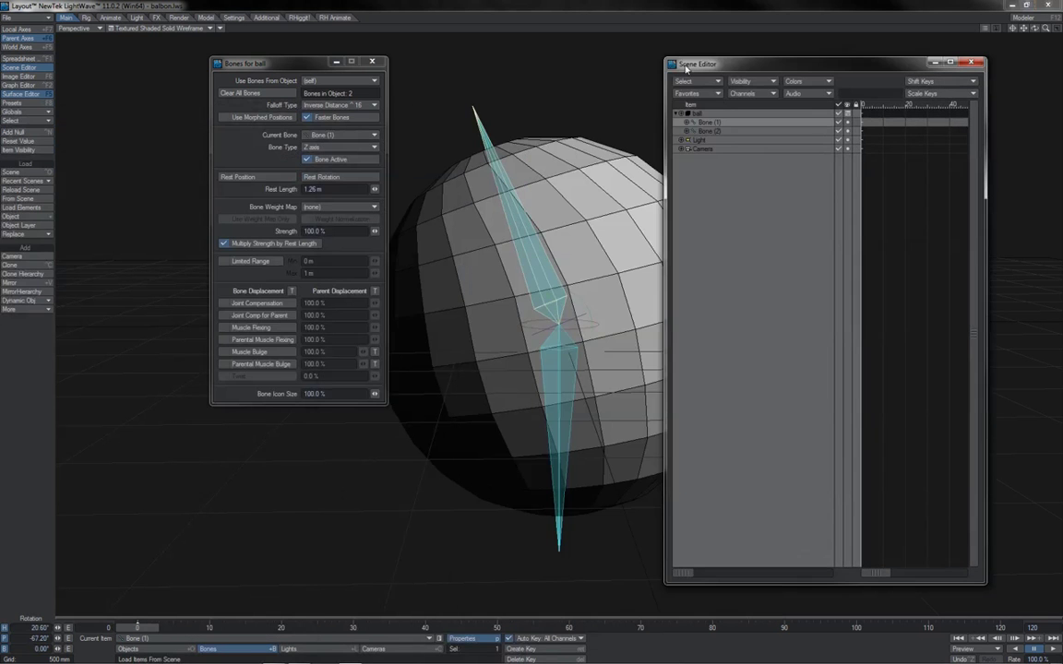
pyautogui.click(698, 114)
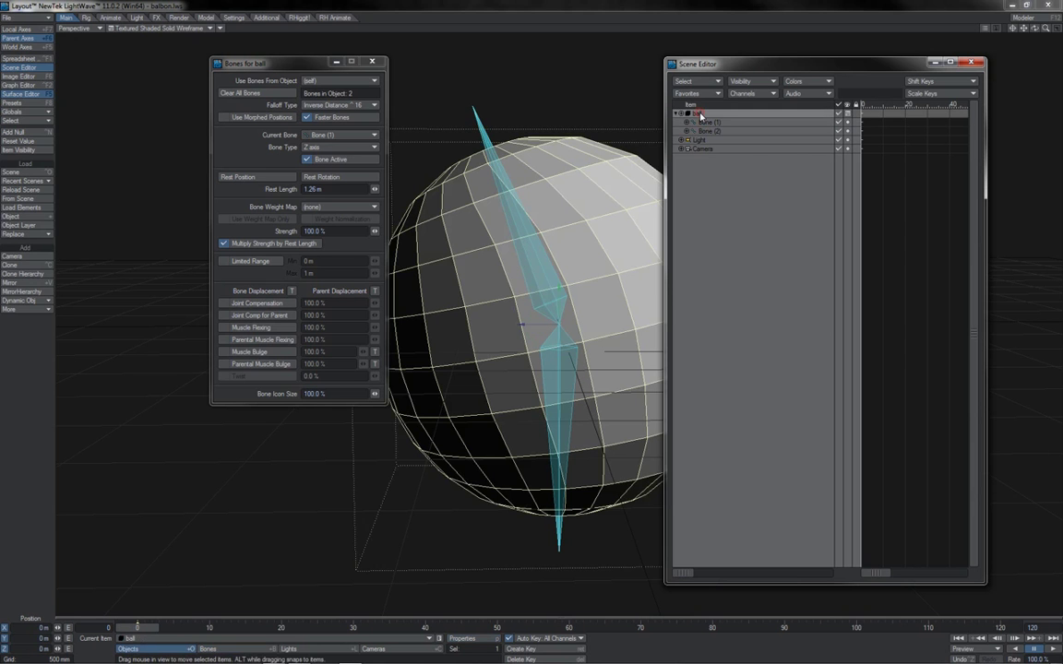
pyautogui.click(701, 116)
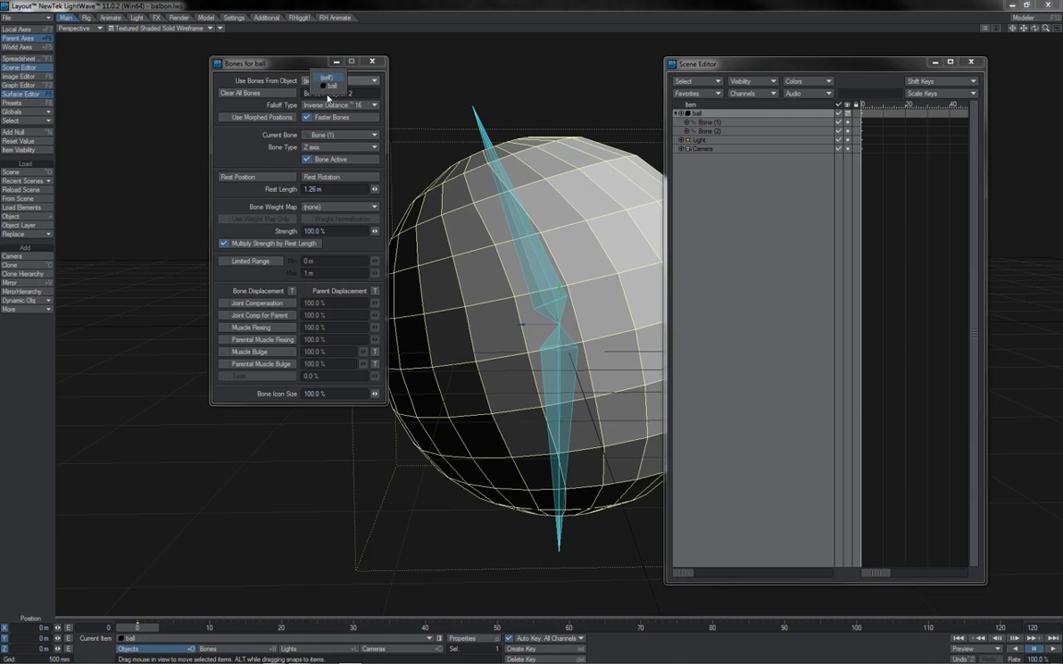
# - Set Use Bones From Object to 'ball', then switch to the Photoshop diagram
pyautogui.click(326, 81)
pyautogui.click(325, 86)
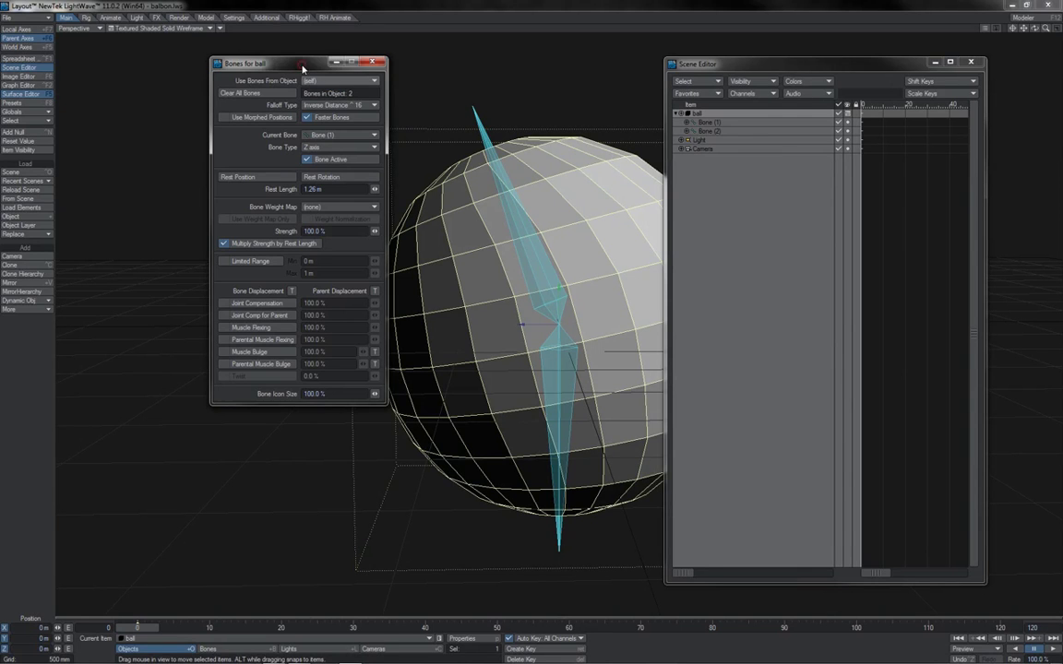
pyautogui.hotkey('alt', 'Tab')
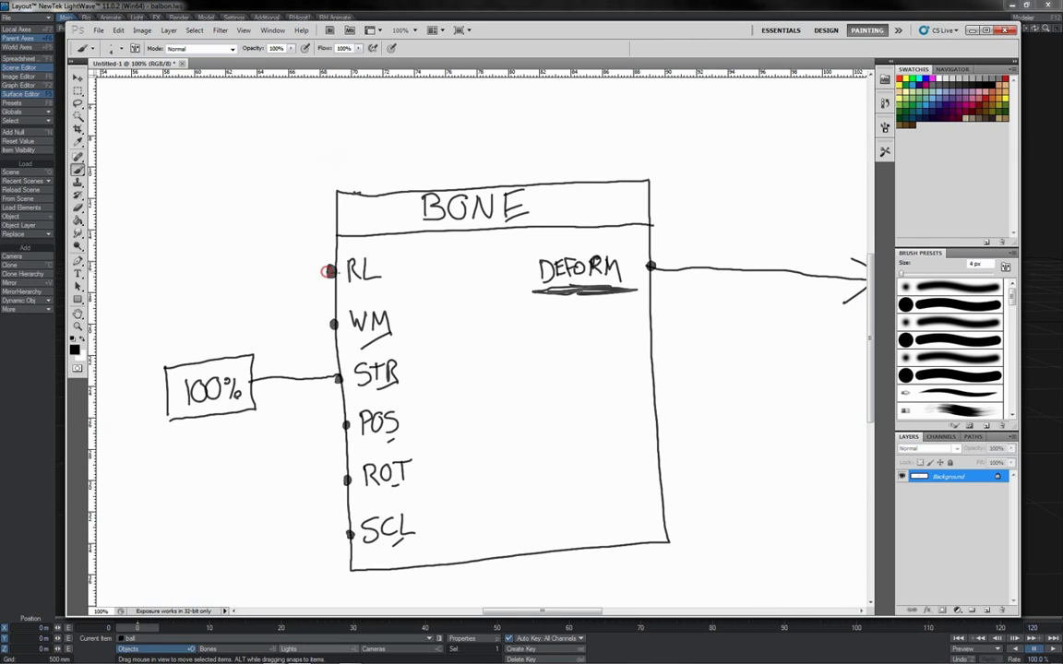
# - Add red strokes over the RL input dot and the DEFORM underline
pyautogui.moveTo(337, 269); pyautogui.dragTo(318, 273)
pyautogui.moveTo(552, 304); pyautogui.dragTo(594, 305)
pyautogui.hotkey('alt', 'Tab')
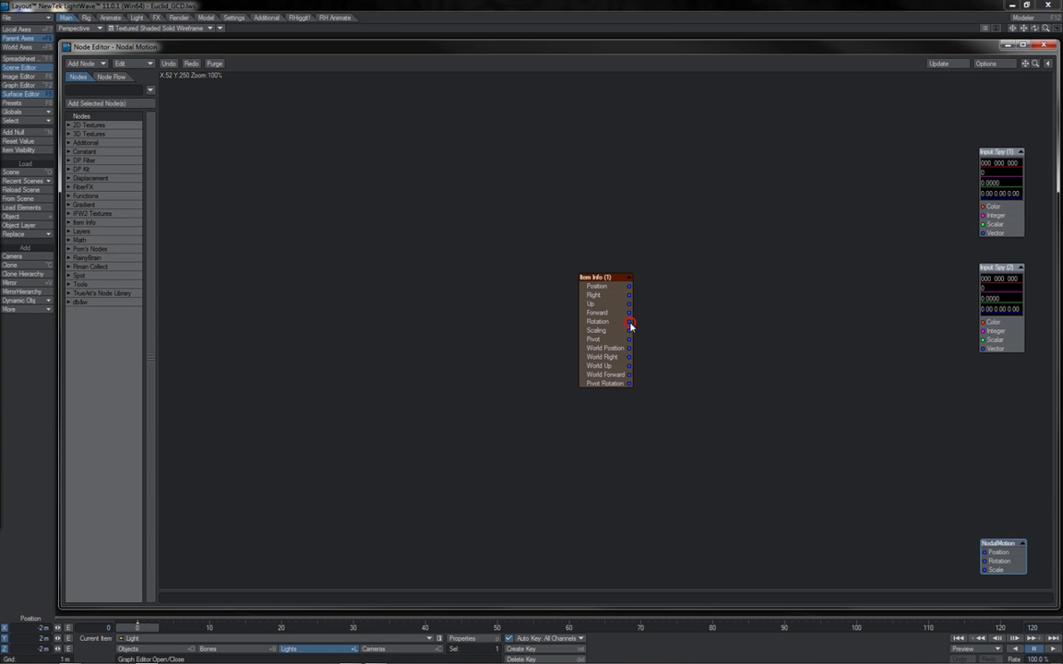
# - Drag unconnected test wires from Item Info outputs; move Item Info left and NodalMotion up
pyautogui.moveTo(631, 326); pyautogui.dragTo(629, 299)
pyautogui.moveTo(629, 299); pyautogui.dragTo(680, 297)
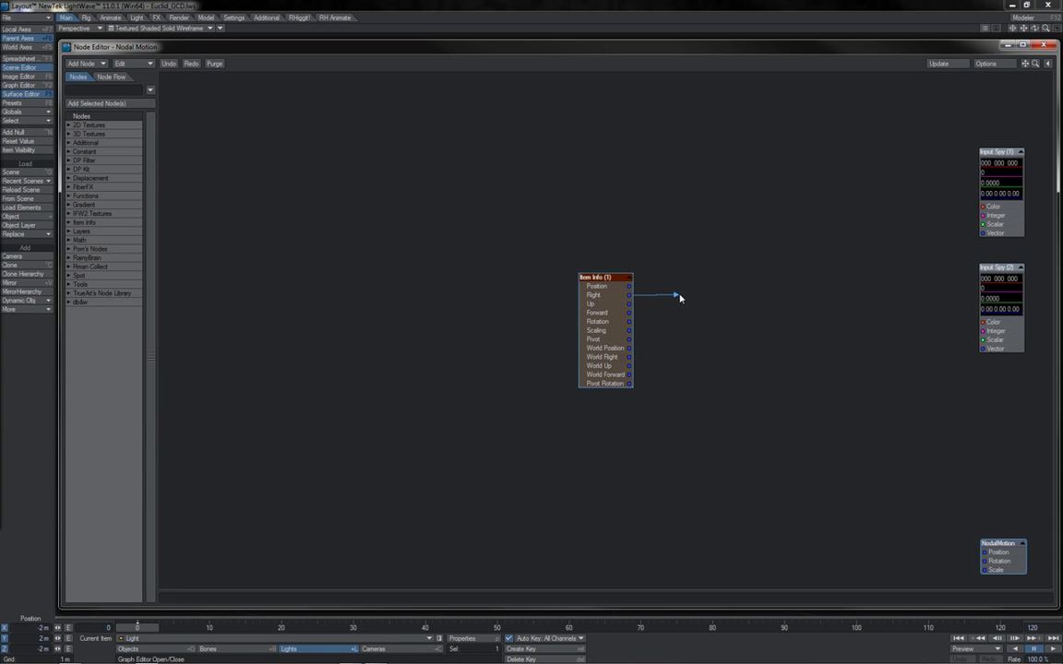
pyautogui.moveTo(680, 297); pyautogui.dragTo(680, 297)
pyautogui.moveTo(1009, 568); pyautogui.dragTo(1003, 545)
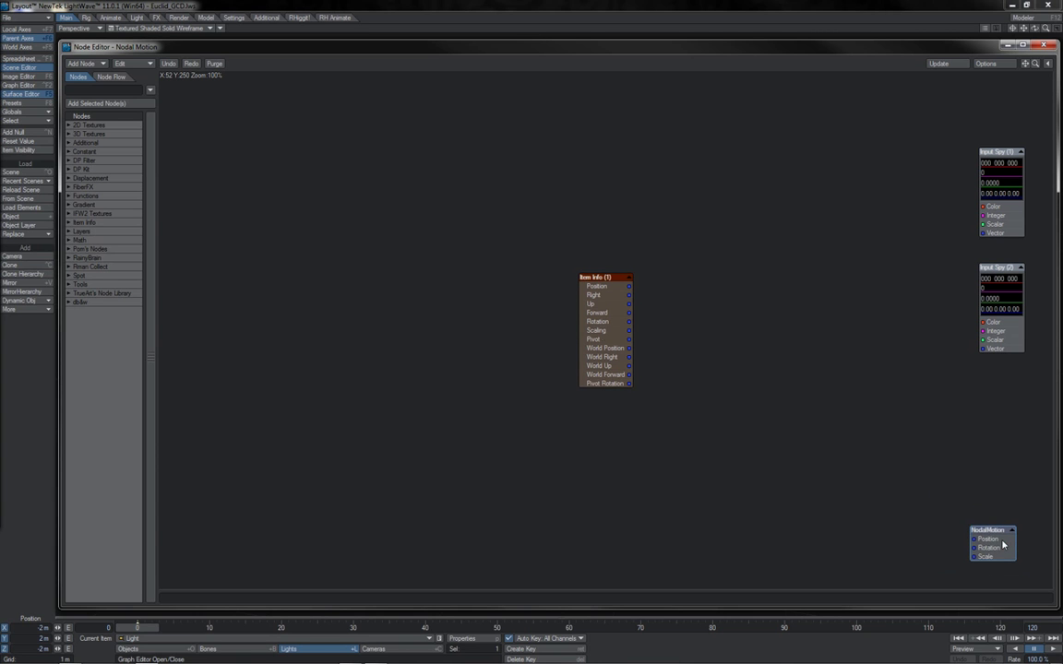
pyautogui.moveTo(602, 336); pyautogui.dragTo(473, 327)
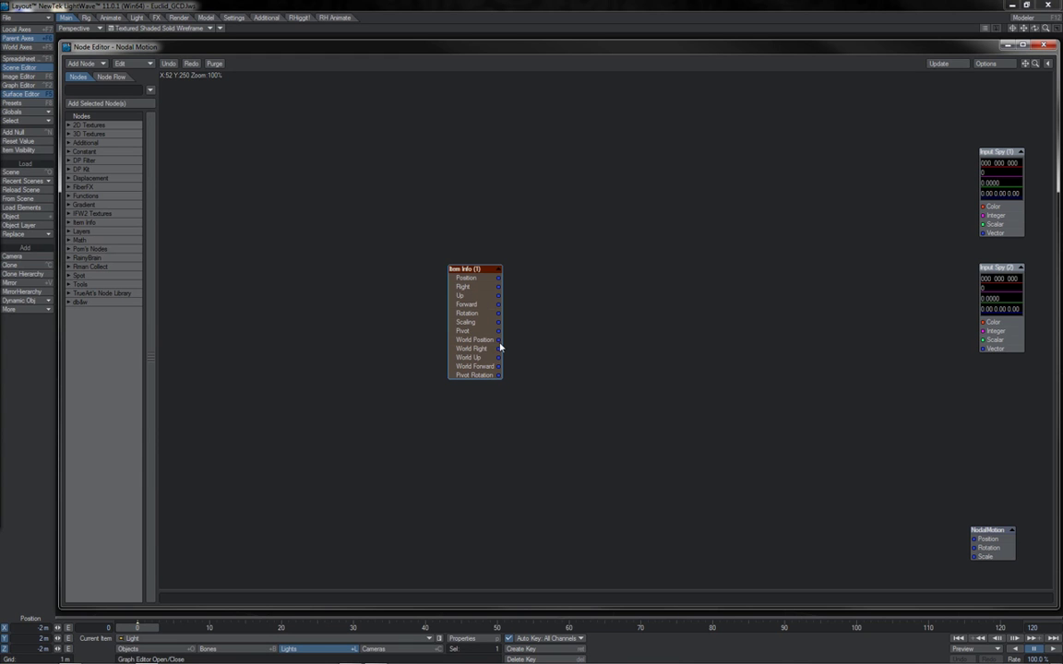
pyautogui.moveTo(499, 347); pyautogui.dragTo(544, 369)
pyautogui.moveTo(499, 304); pyautogui.dragTo(536, 281)
# - Keep the light's Heading controller on Key Frames and move Item Info further left
pyautogui.press('m')
pyautogui.click(477, 501)
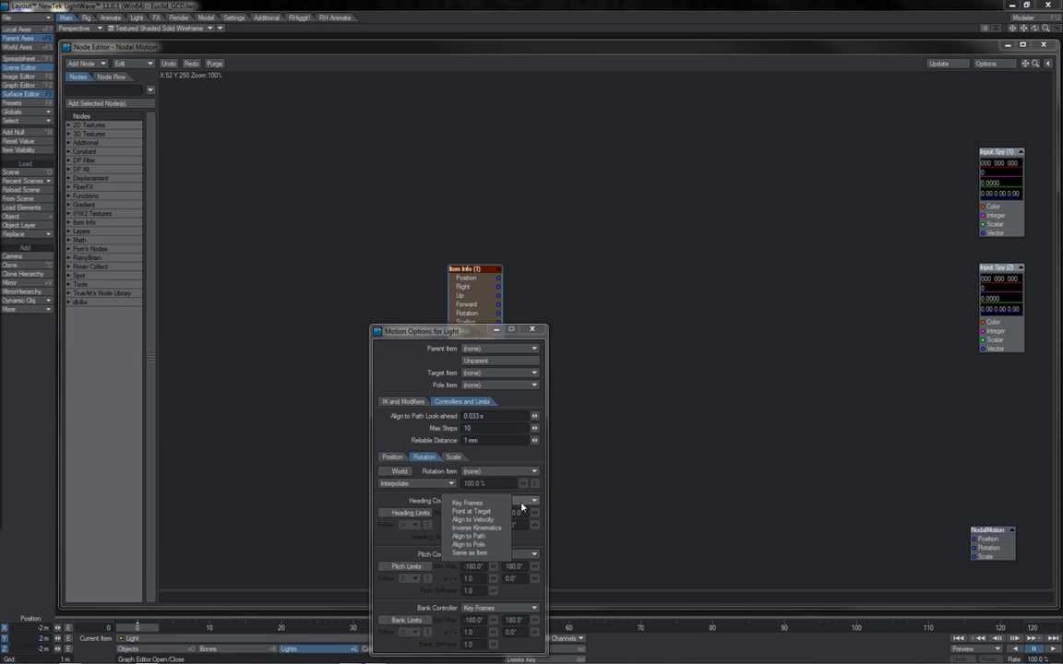
pyautogui.click(492, 503)
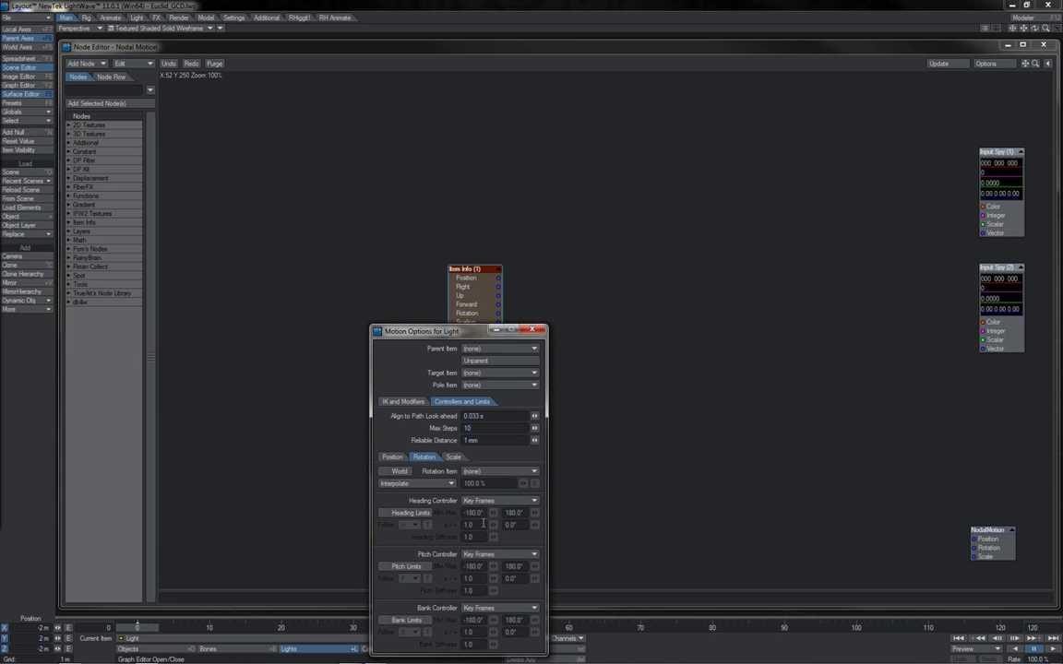
pyautogui.click(488, 316)
pyautogui.moveTo(488, 316); pyautogui.dragTo(373, 309)
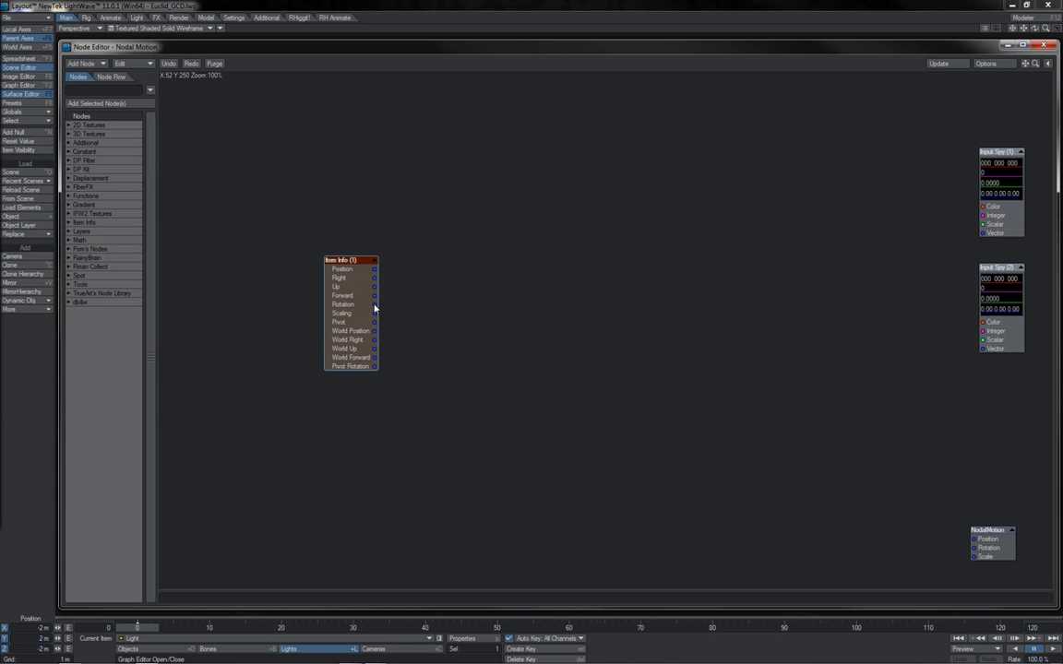
# - Delete the Item Info node and view the Euclid flowchart image
pyautogui.moveTo(374, 308); pyautogui.dragTo(521, 404)
pyautogui.press('Delete')
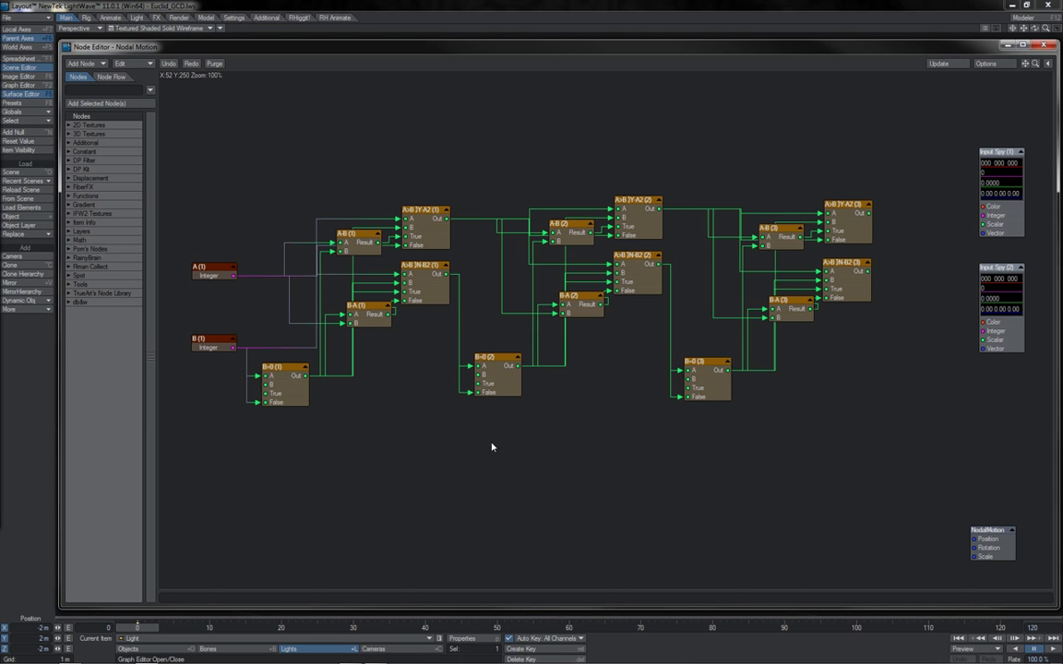
pyautogui.moveTo(435, 660)
pyautogui.click(70, 659)
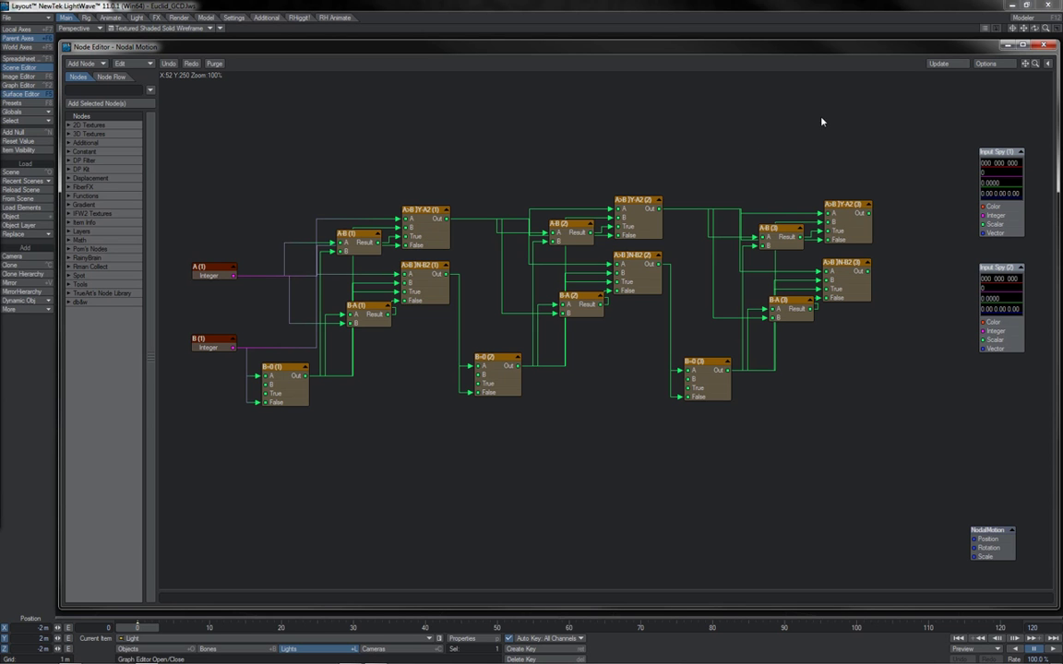
# - Wire A>B |N-B2 (3) Out to Input Spy (2) and A>B |Y-A2 (3) Out to Input Spy (1)
pyautogui.moveTo(855, 125); pyautogui.dragTo(215, 464)
pyautogui.click(282, 479)
pyautogui.moveTo(867, 274); pyautogui.dragTo(982, 339)
pyautogui.moveTo(868, 213); pyautogui.dragTo(982, 226)
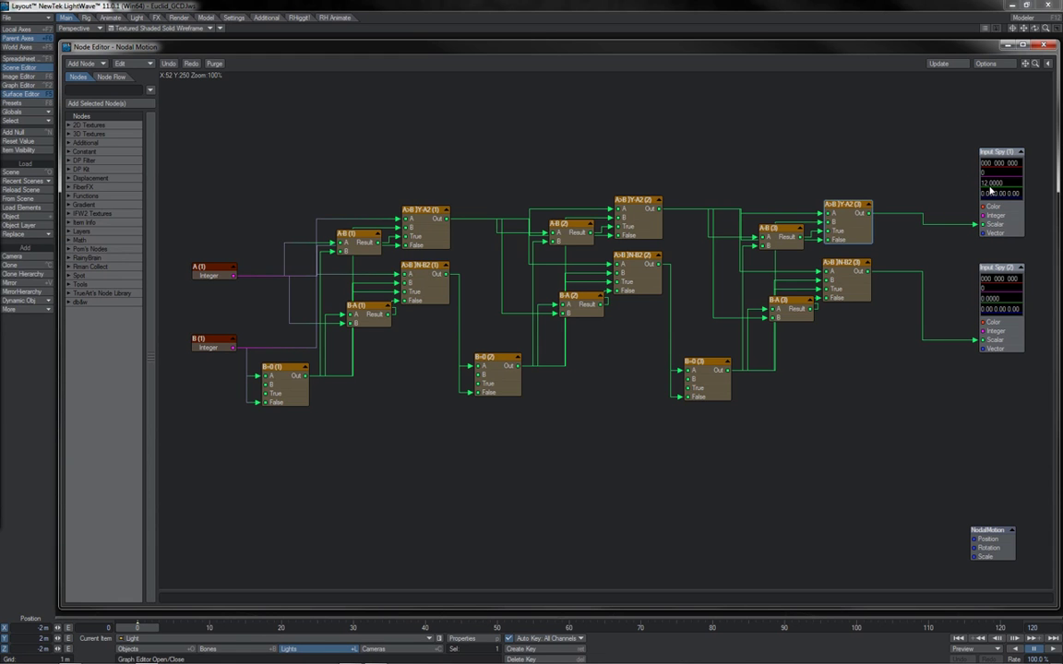
# - Check the A (1) node's value, then select the third-stage logic nodes
pyautogui.doubleClick(207, 274)
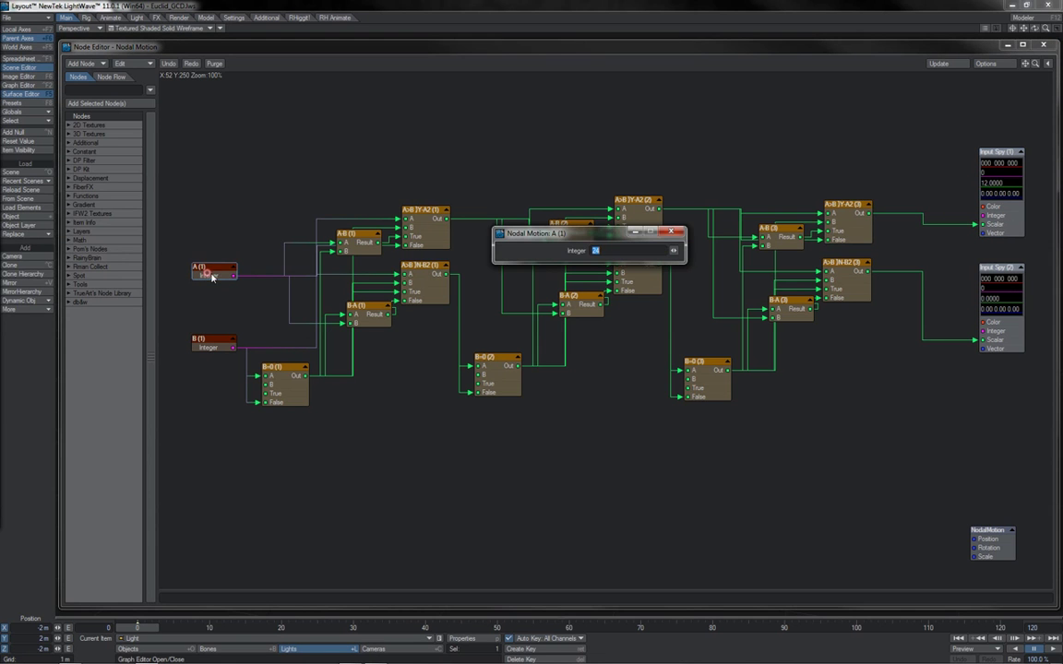
pyautogui.click(671, 233)
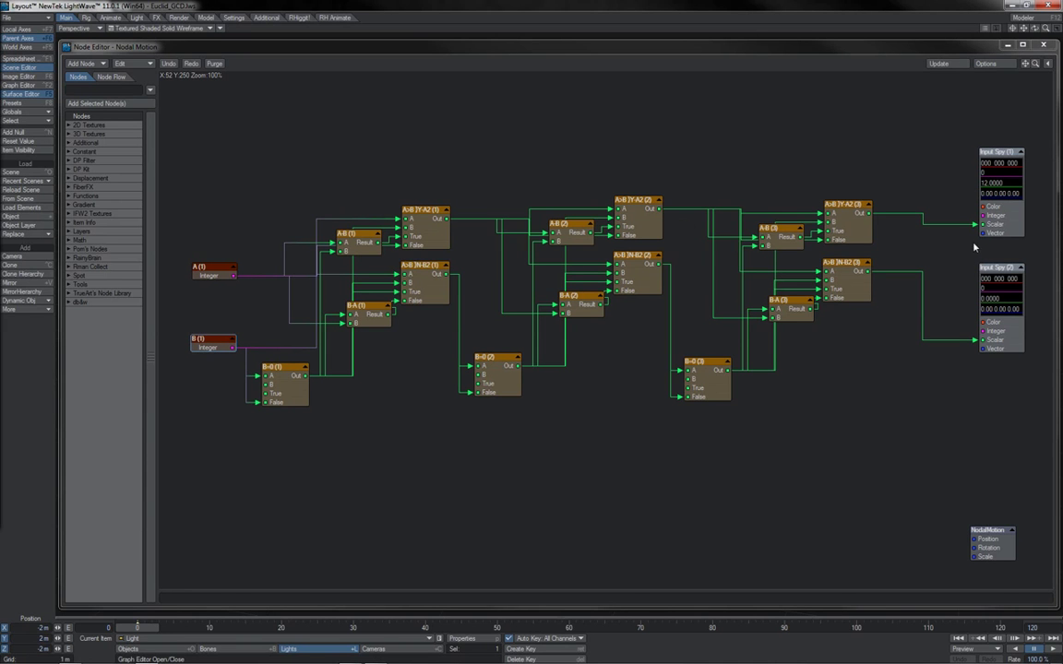
pyautogui.moveTo(853, 145); pyautogui.dragTo(274, 470)
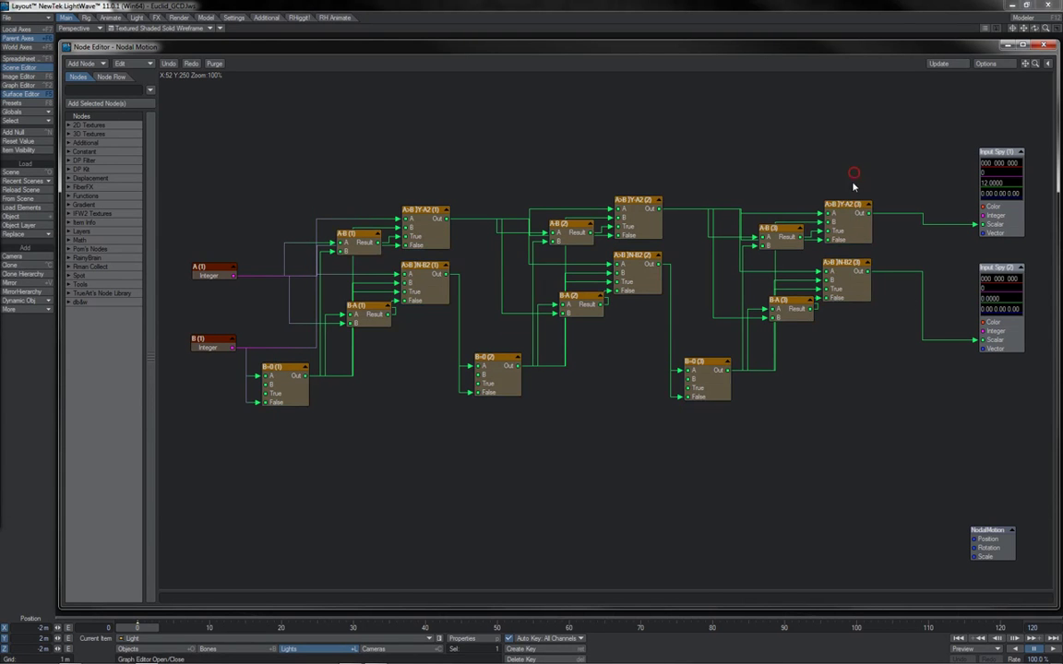
pyautogui.moveTo(854, 171); pyautogui.dragTo(717, 472)
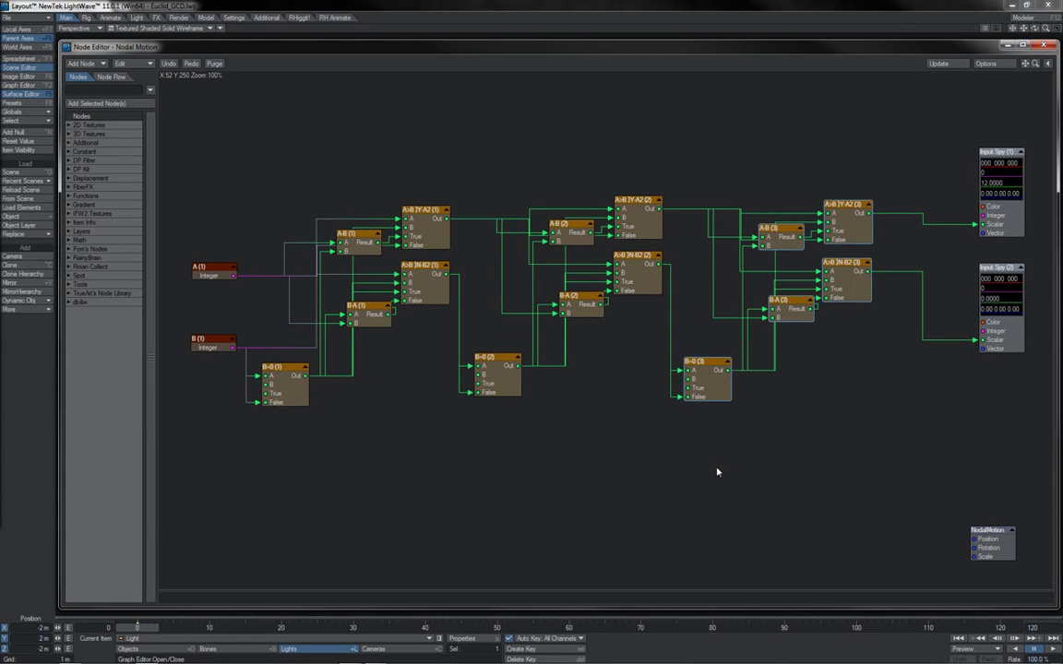
# - Paste a (4) copy of the stage, wire it in, and lower both Input Spy nodes and the (4) group
pyautogui.hotkey('ctrl', 'v')
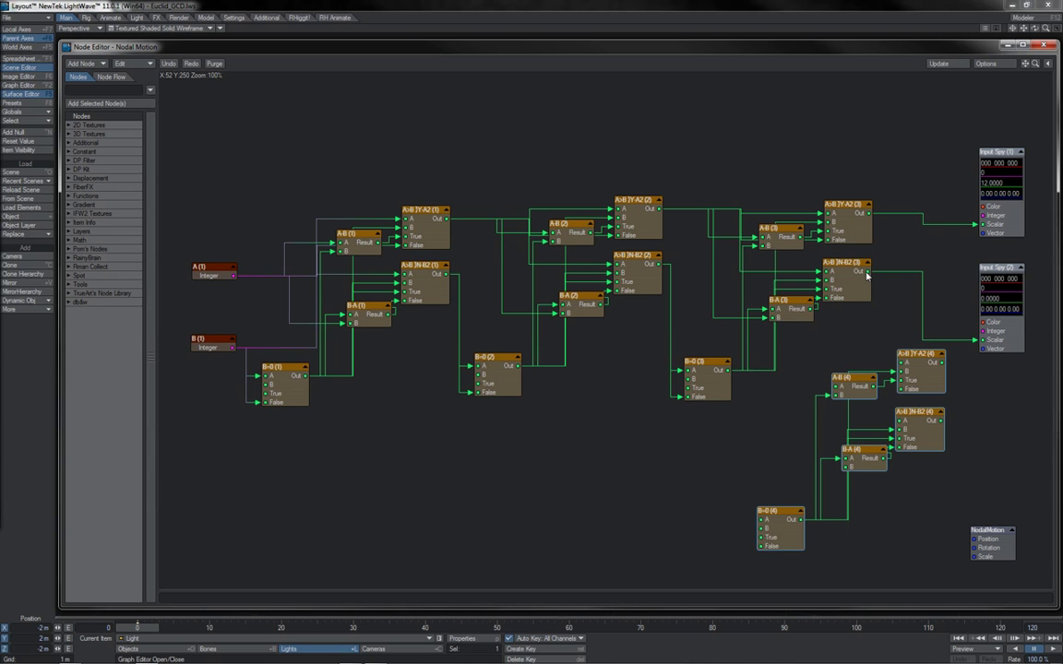
pyautogui.moveTo(749, 502); pyautogui.dragTo(758, 513)
pyautogui.moveTo(1022, 275); pyautogui.dragTo(1033, 322)
pyautogui.moveTo(1002, 151); pyautogui.dragTo(1000, 159)
pyautogui.moveTo(831, 300); pyautogui.dragTo(725, 506)
pyautogui.moveTo(800, 548); pyautogui.dragTo(804, 563)
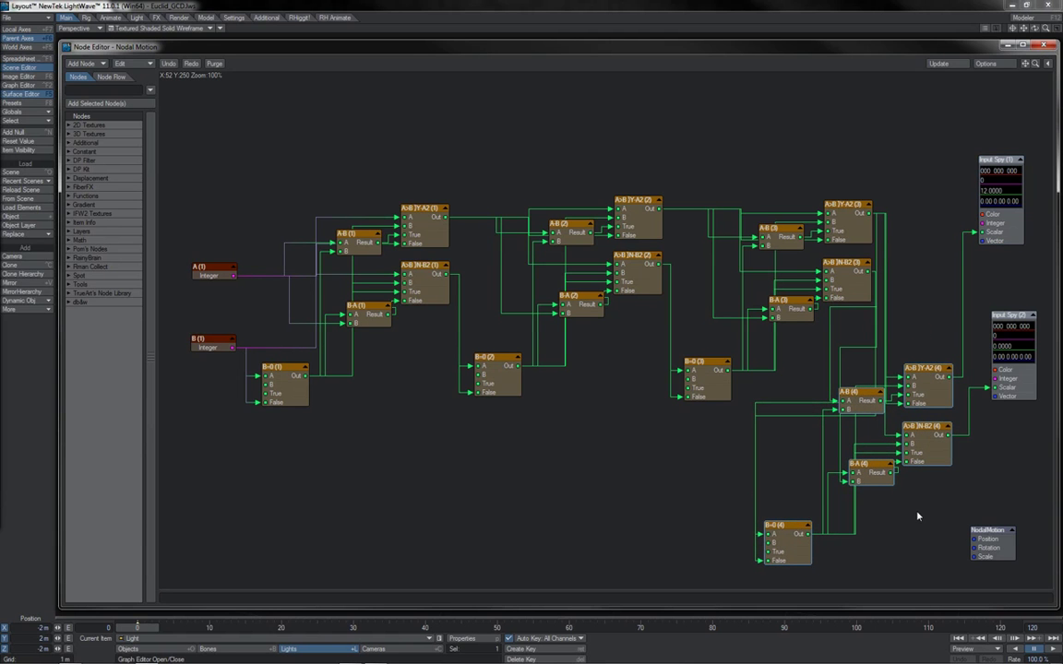
# - Nudge the (4) node group into place
pyautogui.scroll(-2, 790, 581)
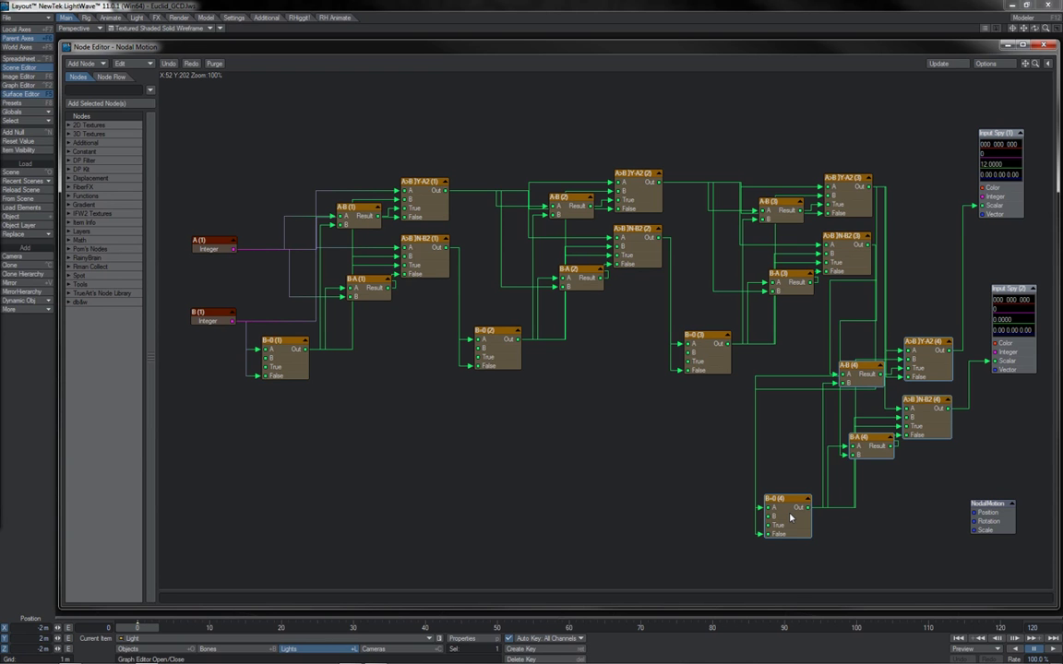
pyautogui.moveTo(790, 518); pyautogui.dragTo(792, 521)
pyautogui.moveTo(878, 452); pyautogui.dragTo(875, 445)
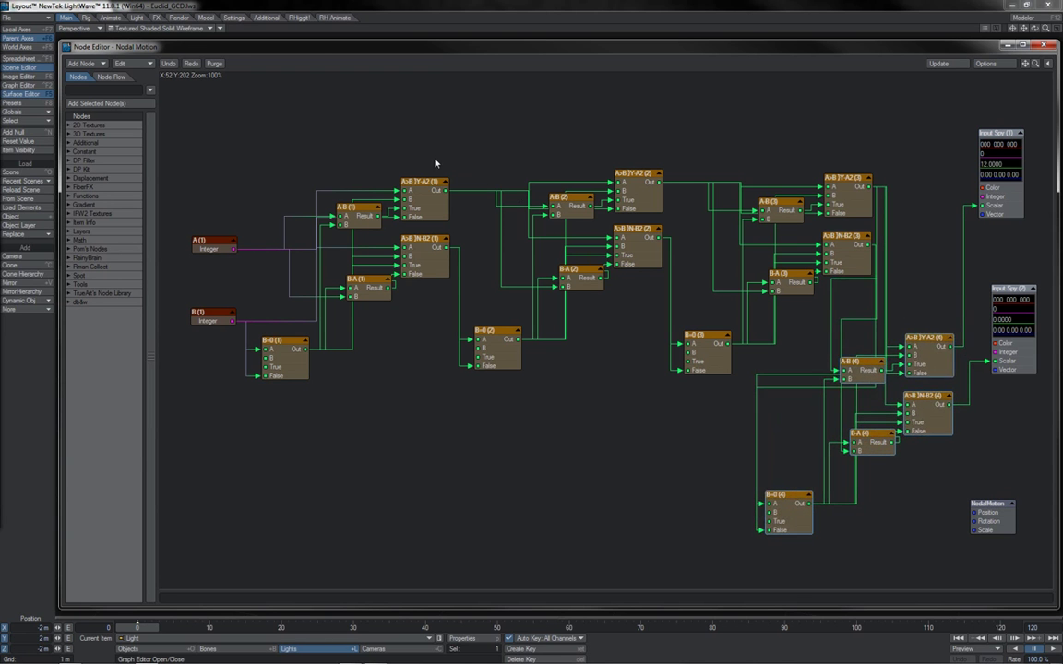
# - Reposition the five (1) nodes, checking wires from A>B |N-B2 (1) and B-A (1), and nudge the (2) group
pyautogui.moveTo(433, 157); pyautogui.dragTo(278, 378)
pyautogui.moveTo(447, 266); pyautogui.dragTo(240, 337)
pyautogui.moveTo(388, 305); pyautogui.dragTo(423, 465)
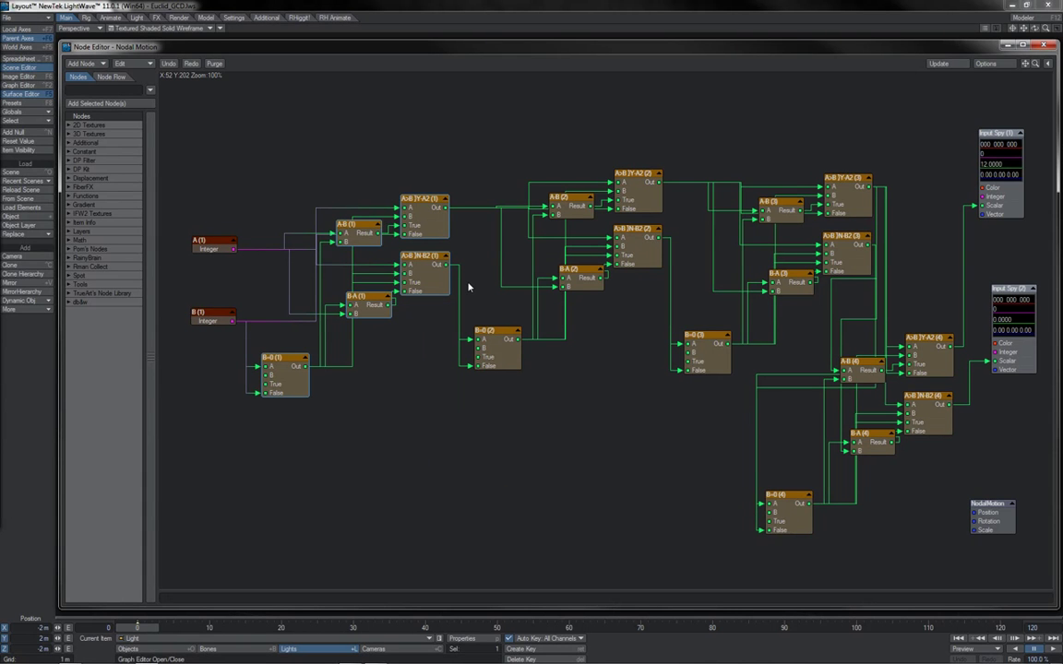
pyautogui.moveTo(278, 389)
pyautogui.mouseDown()
pyautogui.moveTo(298, 373)
pyautogui.moveTo(272, 349)
pyautogui.moveTo(286, 378)
pyautogui.moveTo(290, 368)
pyautogui.moveTo(281, 376)
pyautogui.mouseUp()
pyautogui.moveTo(512, 357); pyautogui.dragTo(499, 364)
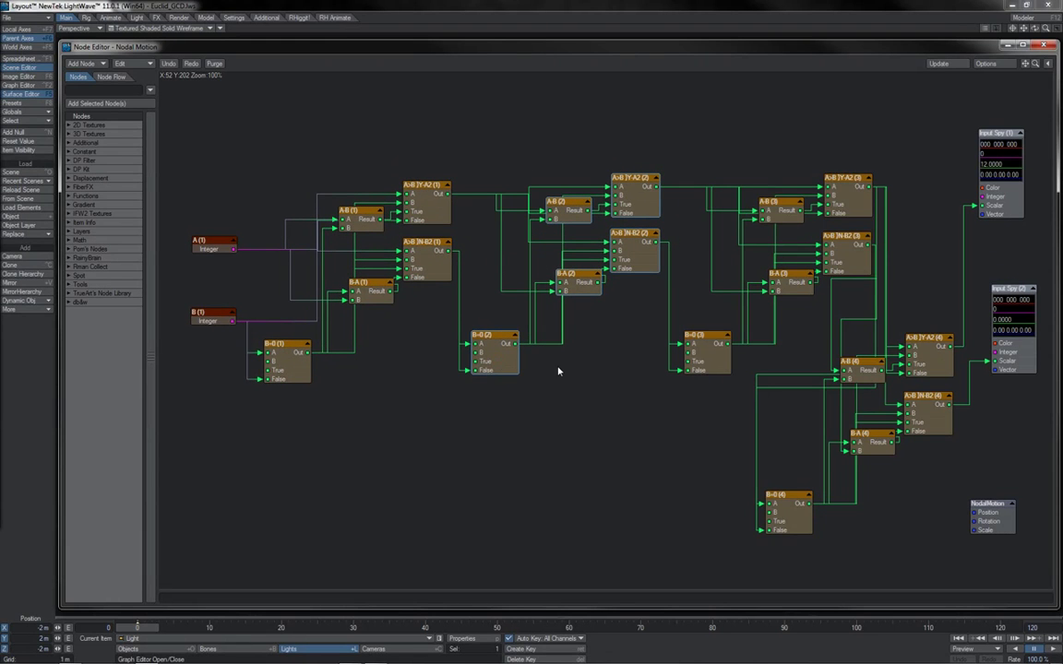